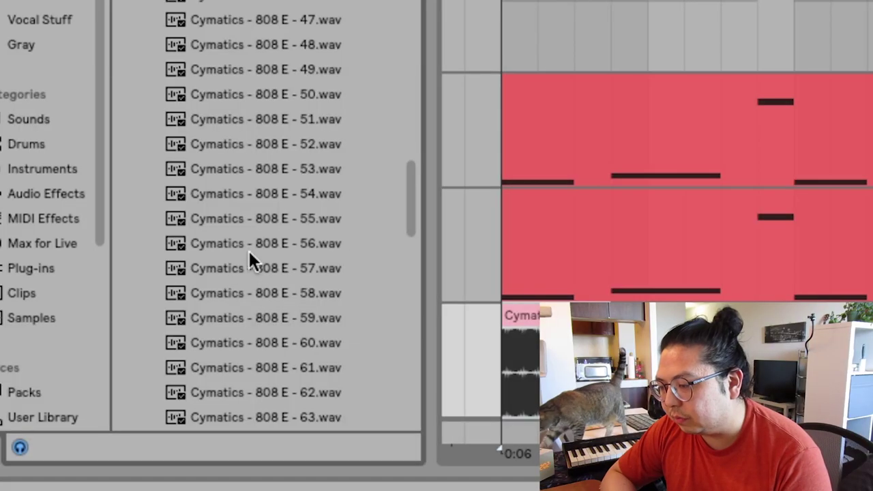
Drop the Cymatics 808 E - 56 sample onto the Sample SUB audio track at 0:06.
{"action": "left_click_drag", "start_coordinate": [250, 253], "coordinate": [534, 352]}
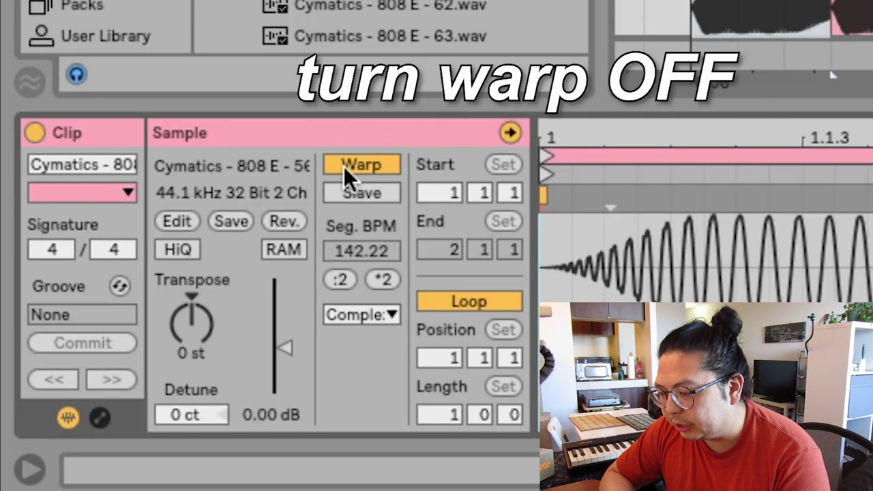
Turn Warp off on the 808 E - 56 clip and audition it at natural pitch.
{"action": "left_click", "coordinate": [348, 169]}
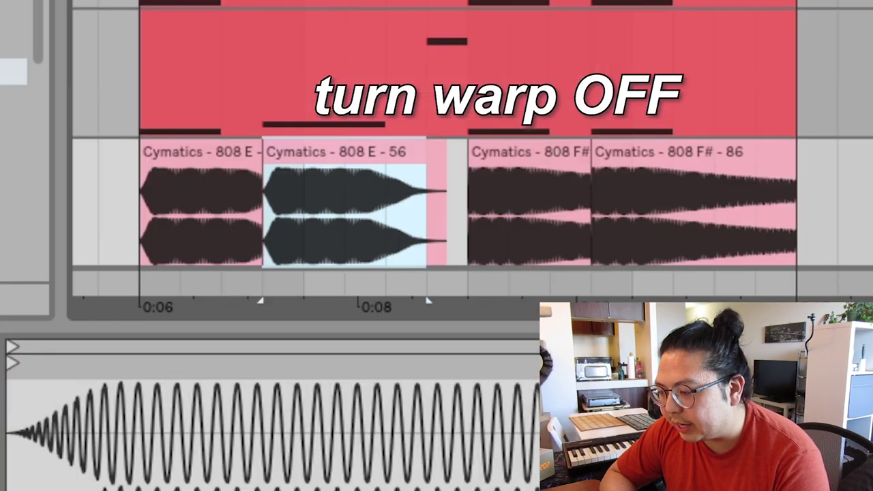
{"action": "key", "text": "space"}
{"action": "left_click", "coordinate": [327, 187]}
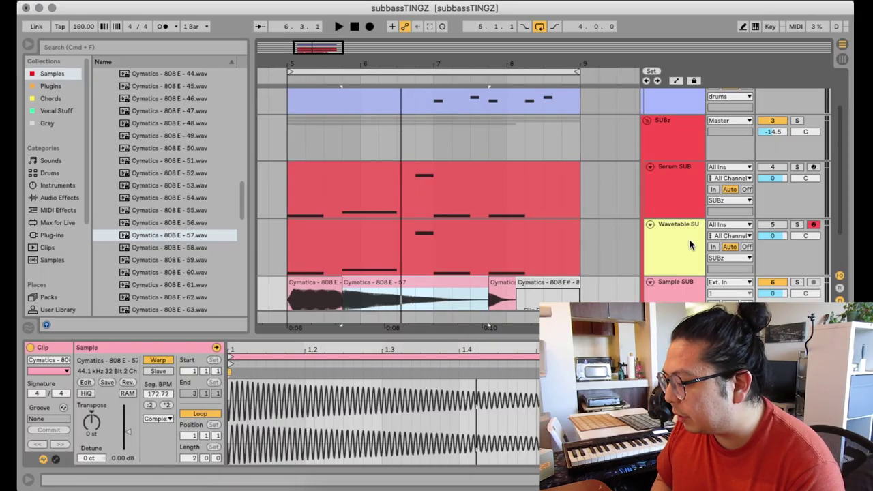
Transpose the Wavetable SUB notes down to E0, then load Wavetable with its Sub oscillator on.
{"action": "left_click", "coordinate": [689, 242]}
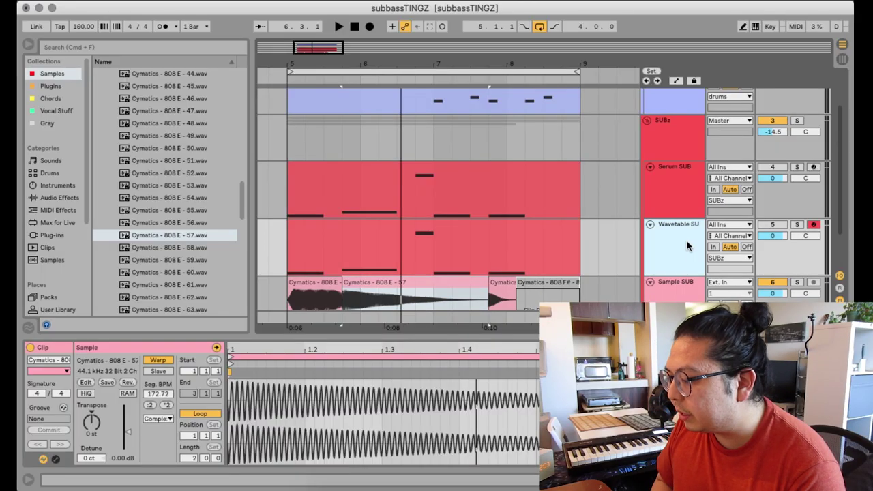
{"action": "left_click", "coordinate": [343, 235]}
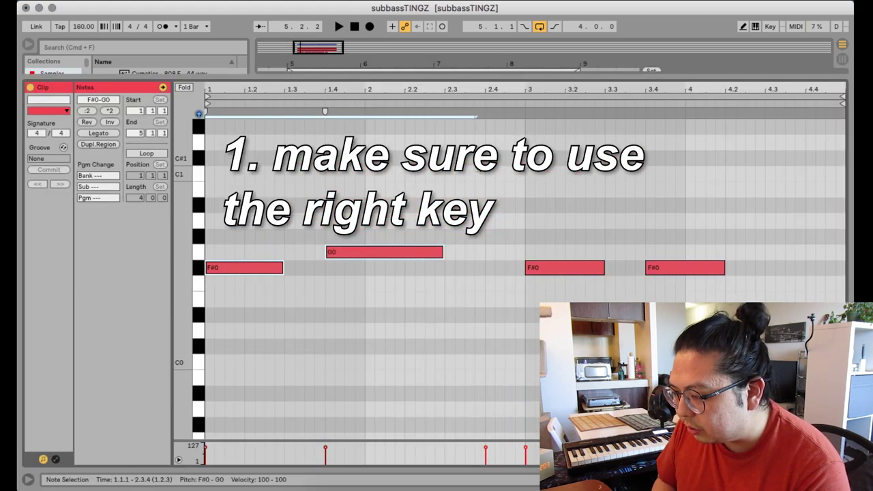
{"action": "key", "text": "Down"}
{"action": "key", "text": "Down"}
{"action": "key", "text": "space"}
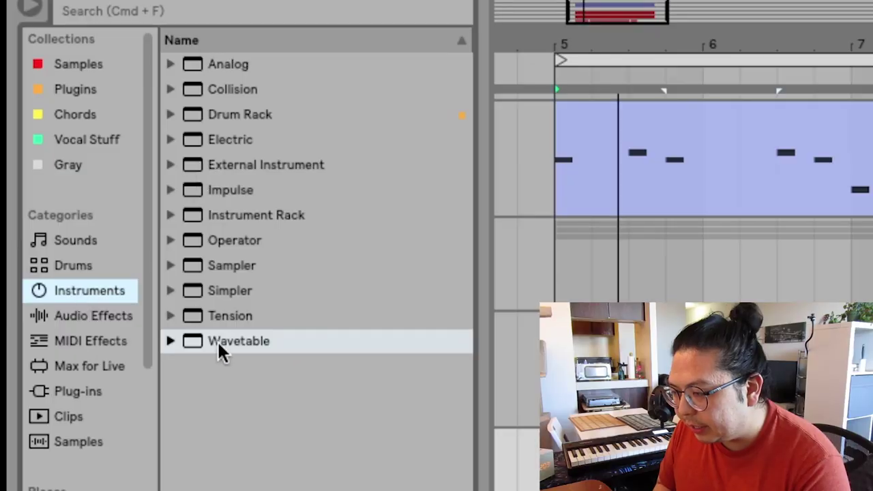
{"action": "left_click", "coordinate": [248, 341]}
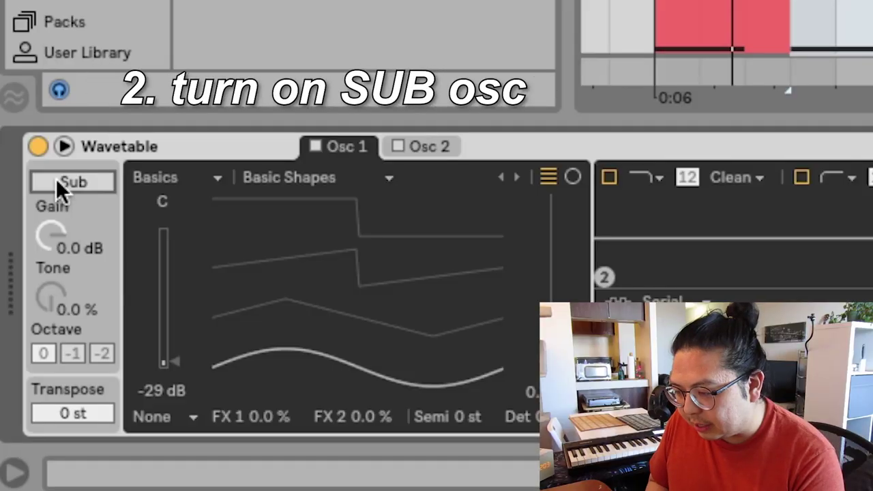
{"action": "left_click", "coordinate": [56, 182]}
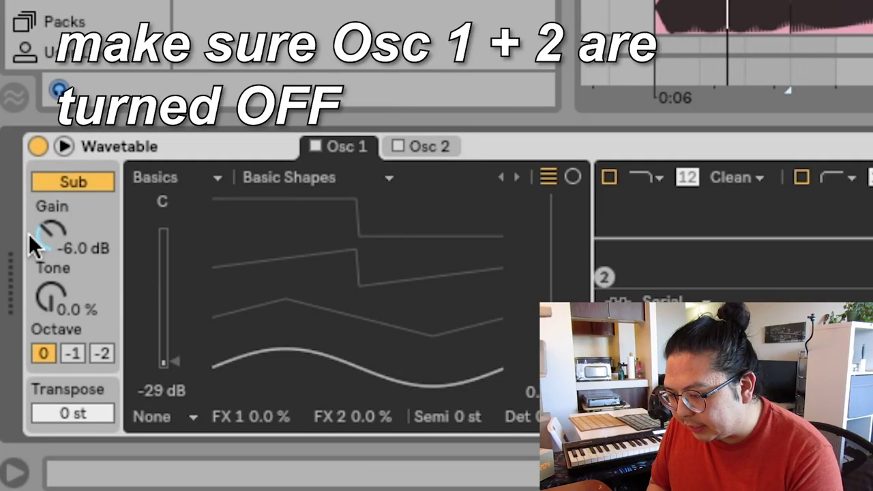
Drag Wavetable's amp envelope sustain down to about -3.8 dB.
{"action": "left_click", "coordinate": [51, 225]}
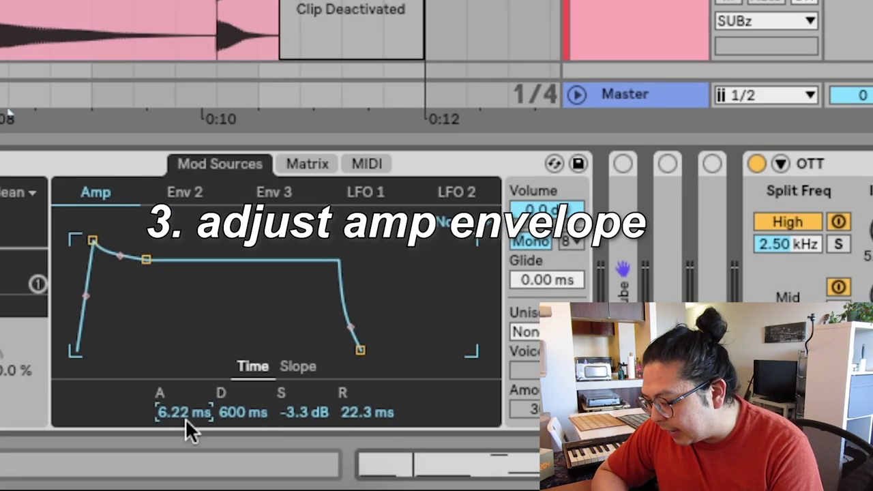
{"action": "mouse_move", "coordinate": [295, 406]}
{"action": "left_mouse_down"}
{"action": "mouse_move", "coordinate": [295, 382]}
{"action": "mouse_move", "coordinate": [295, 402]}
{"action": "left_mouse_up"}
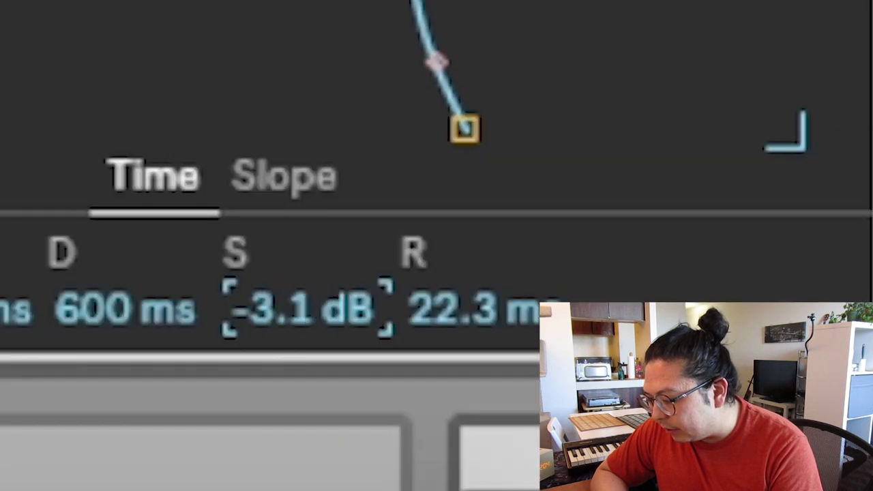
{"action": "left_click_drag", "start_coordinate": [304, 309], "coordinate": [304, 320]}
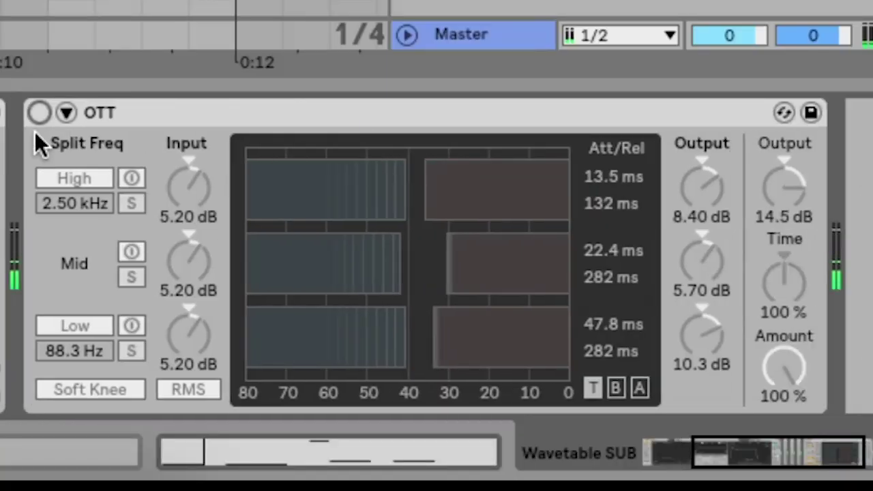
Enable OTT on the Wavetable sub with 13.5 dB output and play the drop from bar 5.
{"action": "left_click", "coordinate": [39, 114]}
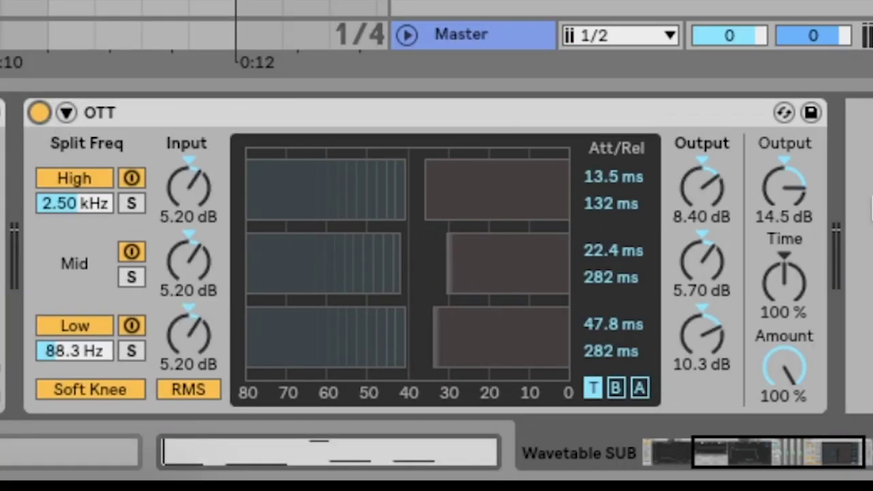
{"action": "left_click_drag", "start_coordinate": [788, 195], "coordinate": [789, 154]}
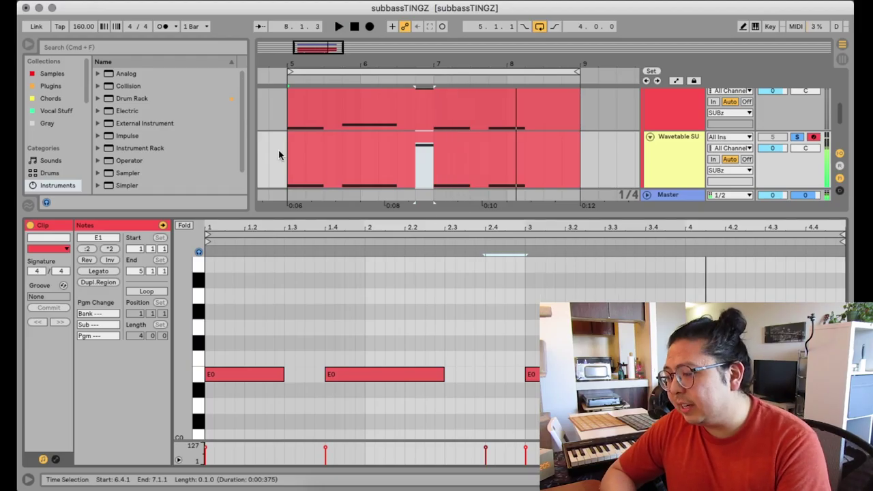
{"action": "left_click", "coordinate": [278, 155]}
{"action": "scroll", "coordinate": [279, 155], "scroll_direction": "down", "scroll_amount": 2}
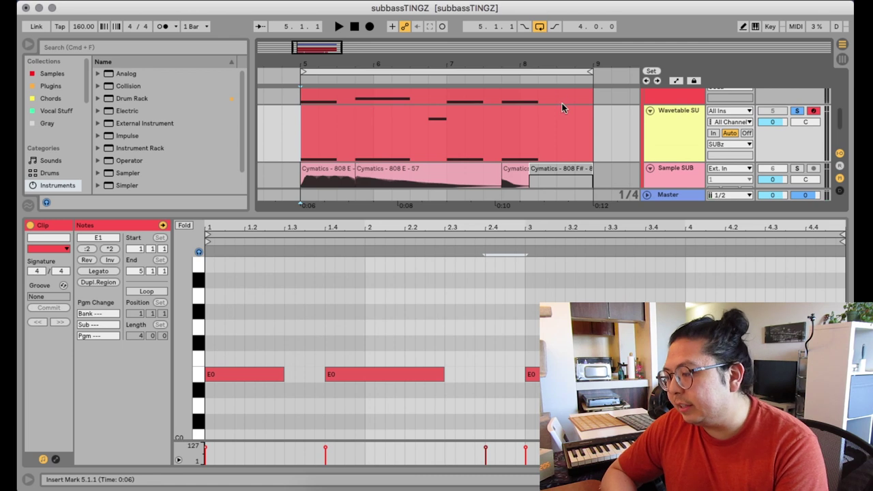
{"action": "left_click", "coordinate": [470, 130]}
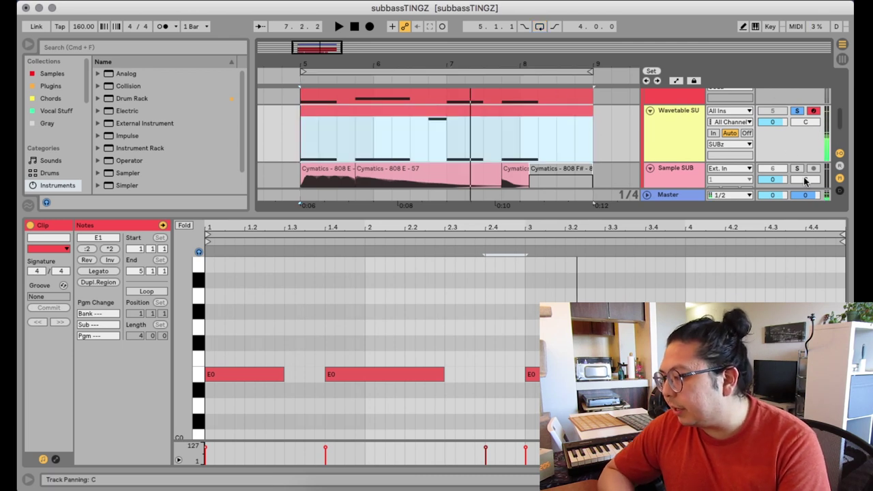
{"action": "scroll", "coordinate": [508, 159], "scroll_direction": "up", "scroll_amount": 3}
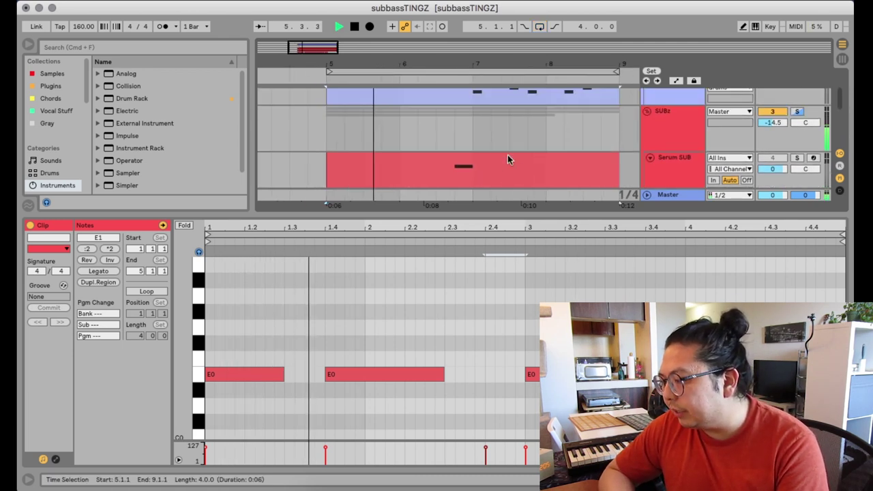
{"action": "scroll", "coordinate": [668, 133], "scroll_direction": "down", "scroll_amount": 3}
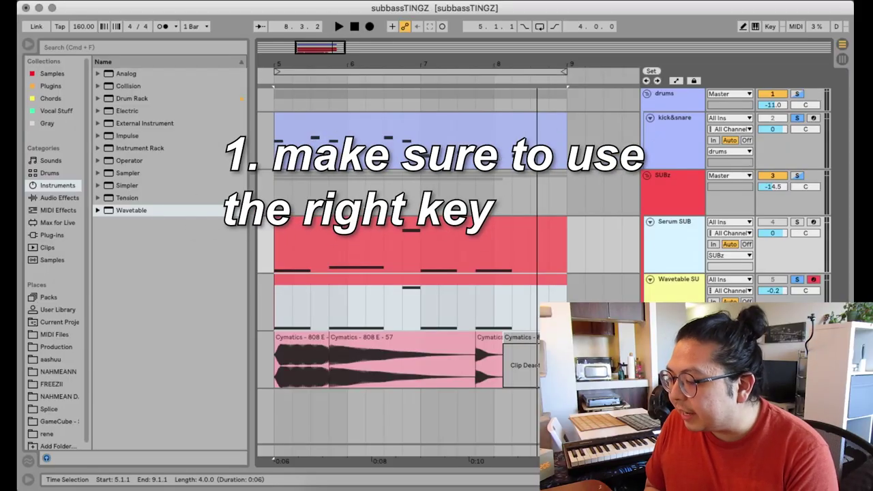
Drag the Serum SUB clip's note down into the song's key.
{"action": "left_click", "coordinate": [334, 276]}
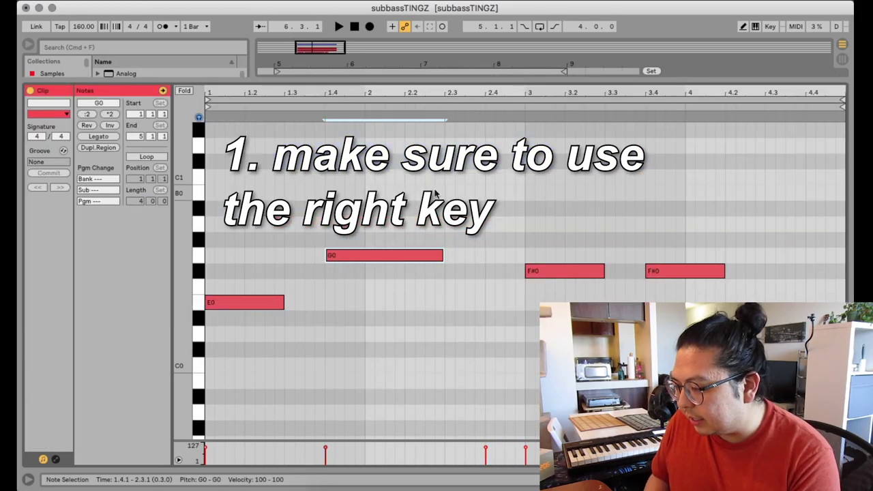
{"action": "left_click_drag", "start_coordinate": [345, 258], "coordinate": [345, 300]}
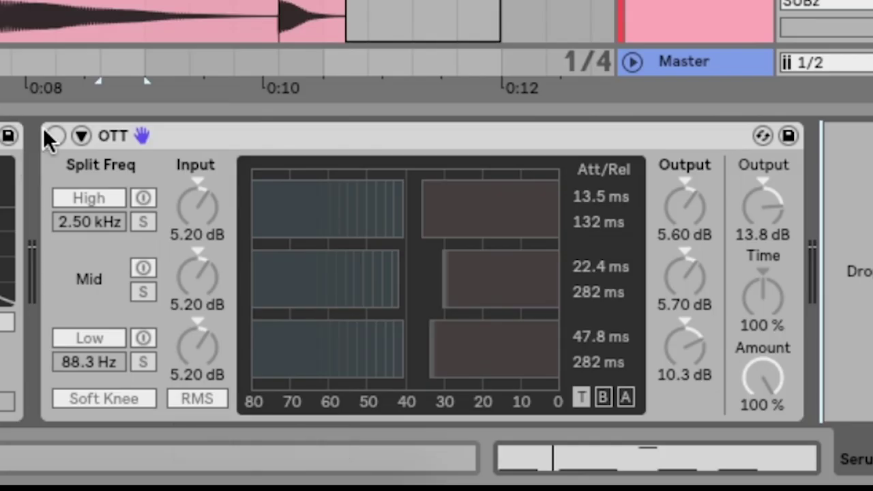
Switch on OTT at 13.6 dB output and enable Serum's Tube distortion.
{"action": "left_click", "coordinate": [54, 136]}
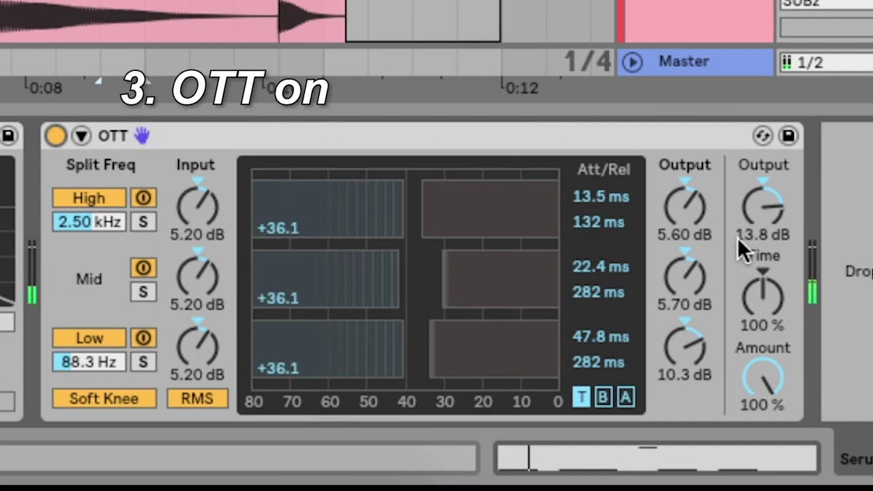
{"action": "left_click_drag", "start_coordinate": [753, 242], "coordinate": [752, 244]}
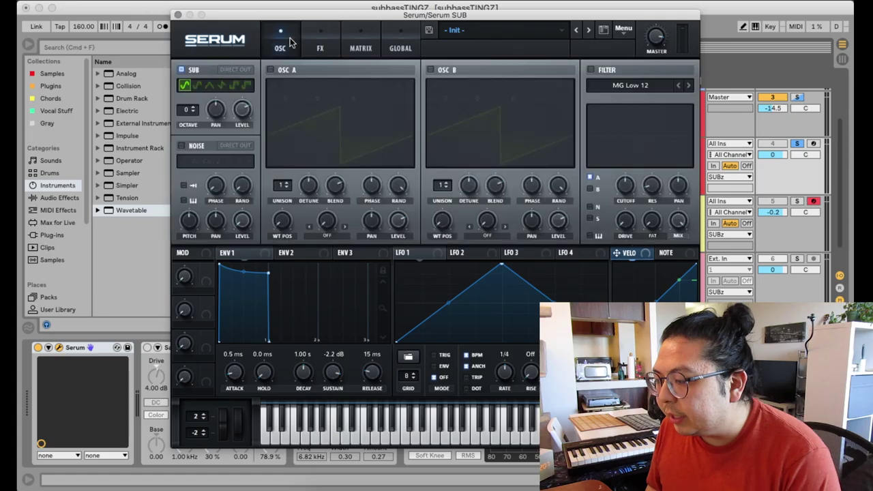
{"action": "left_click", "coordinate": [317, 49]}
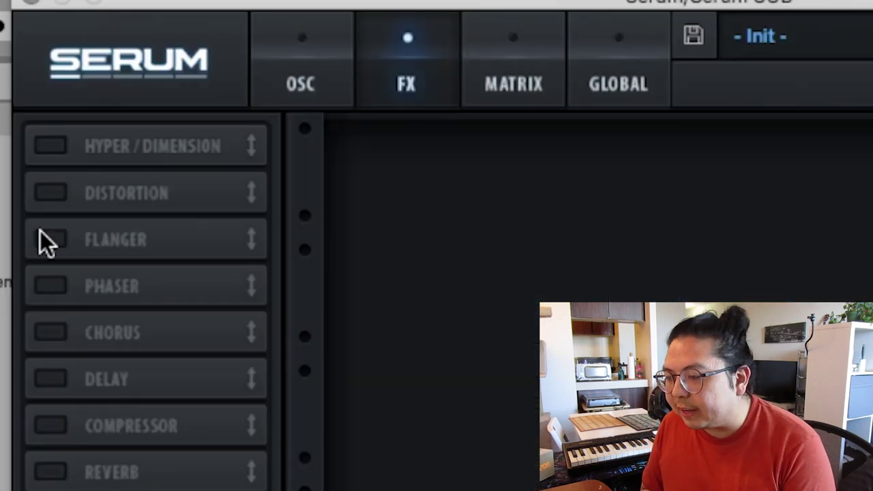
{"action": "left_click", "coordinate": [45, 191]}
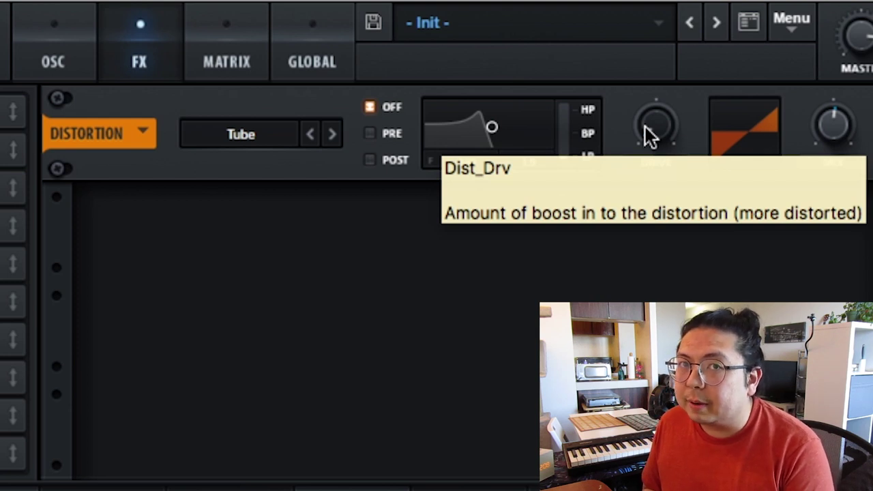
Raise the Tube distortion drive to about 62% and rebalance its wet mix.
{"action": "left_click", "coordinate": [648, 129]}
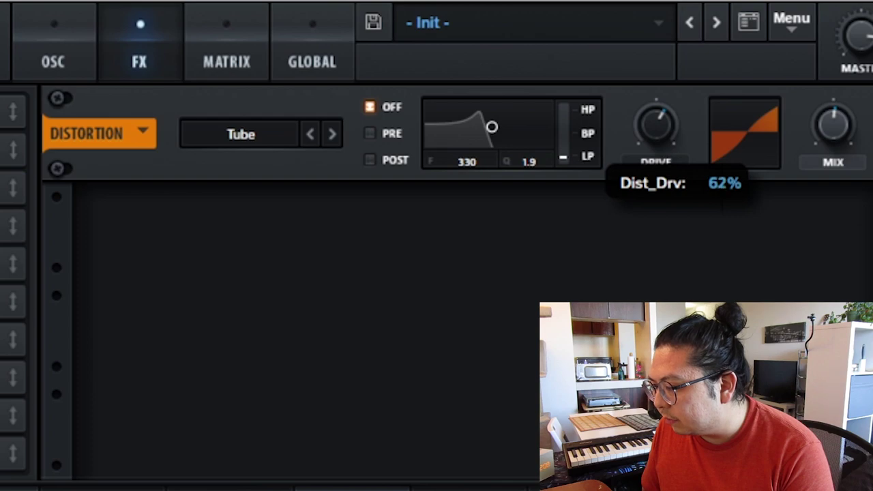
{"action": "left_click_drag", "start_coordinate": [656, 124], "coordinate": [656, 121]}
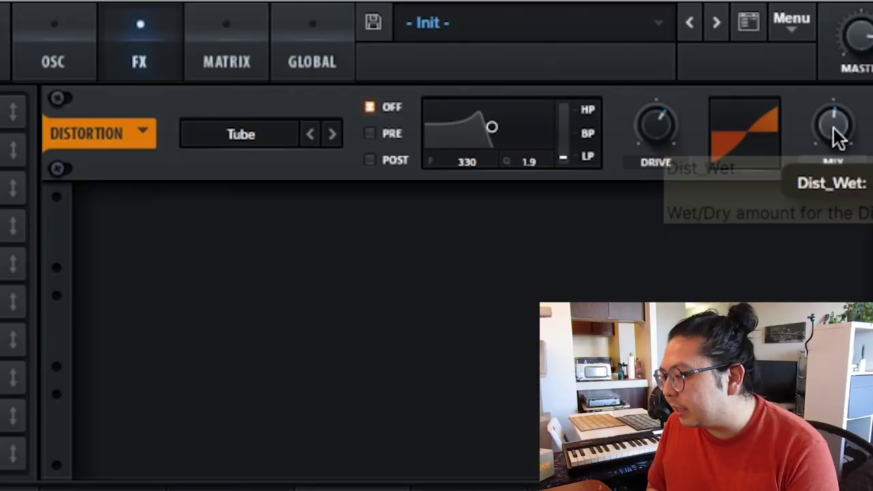
{"action": "left_click_drag", "start_coordinate": [833, 127], "coordinate": [818, 228]}
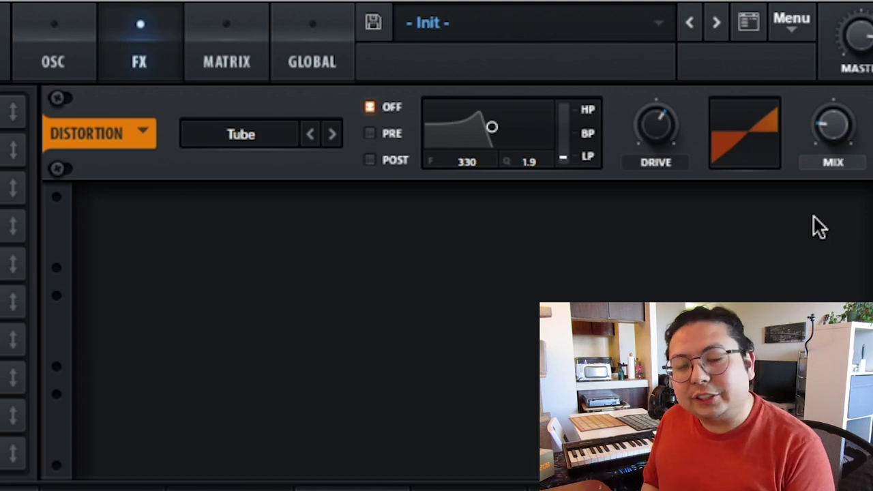
{"action": "left_click_drag", "start_coordinate": [834, 132], "coordinate": [828, 80]}
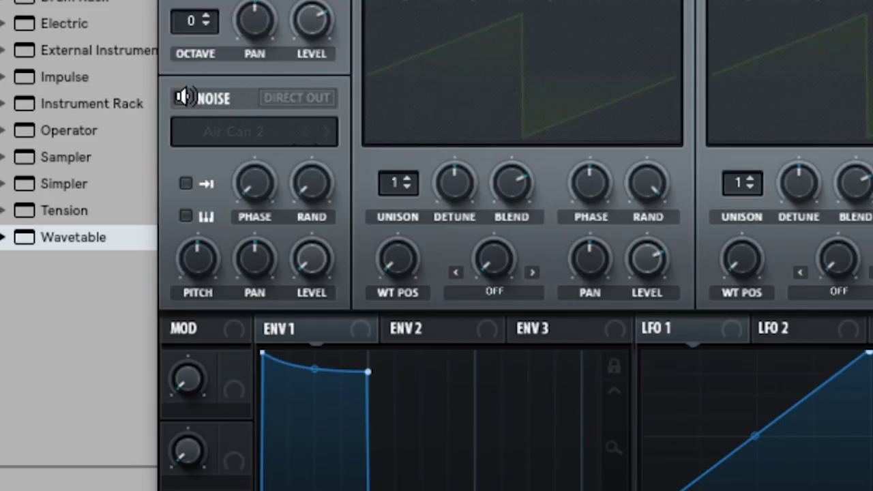
Enable Serum's noise oscillator, keeping the Air Can 2 noise sample.
{"action": "left_click", "coordinate": [183, 98]}
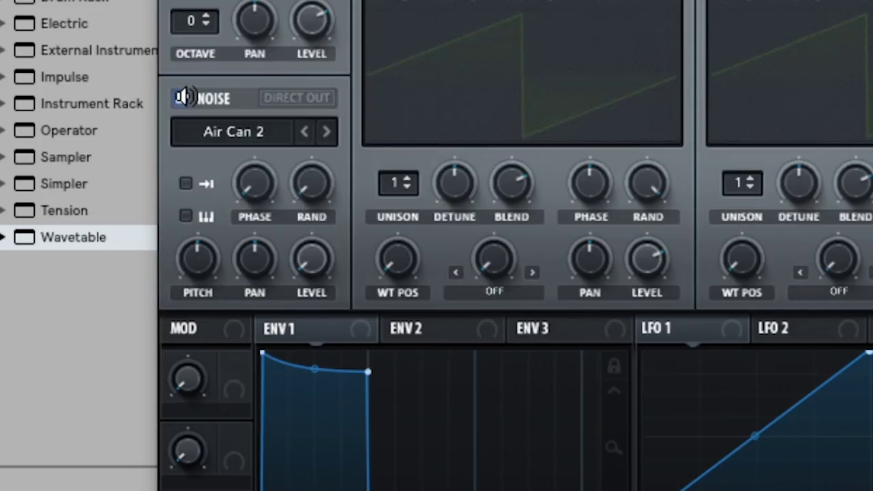
{"action": "left_click", "coordinate": [243, 135]}
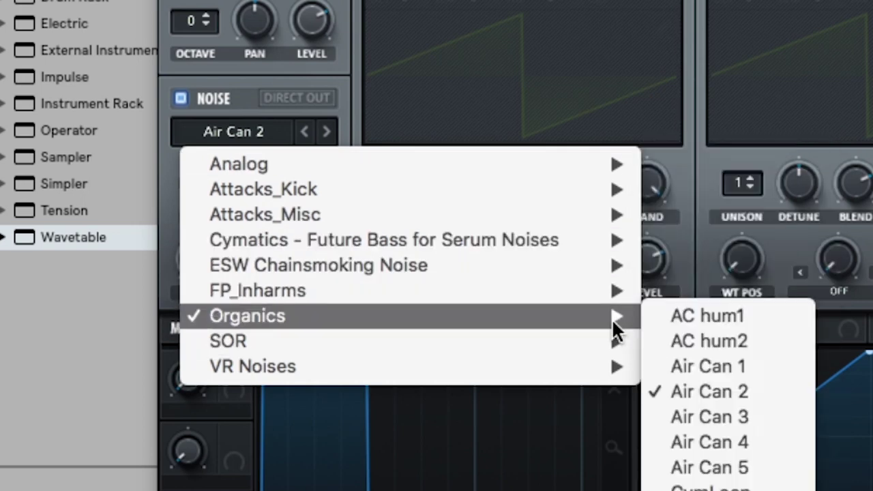
{"action": "key", "text": "Escape"}
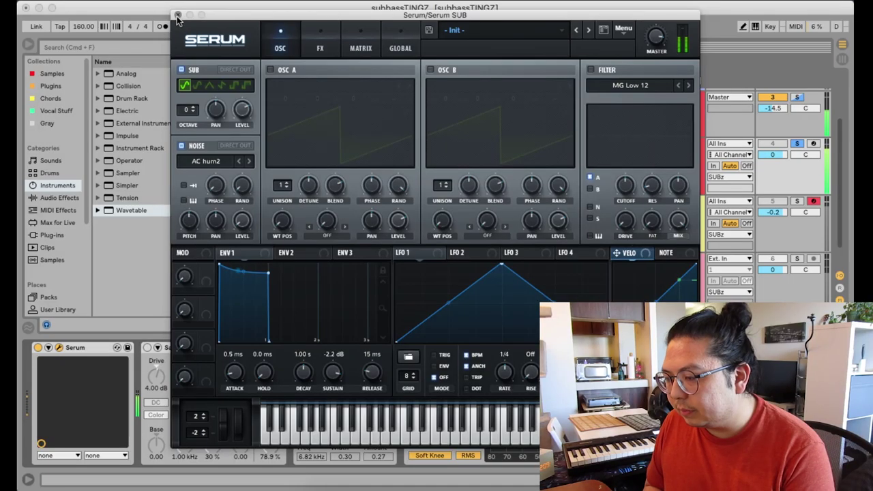
Close the Serum window and scroll to the Wavetable SUB track's Wavetable device.
{"action": "left_click", "coordinate": [177, 14]}
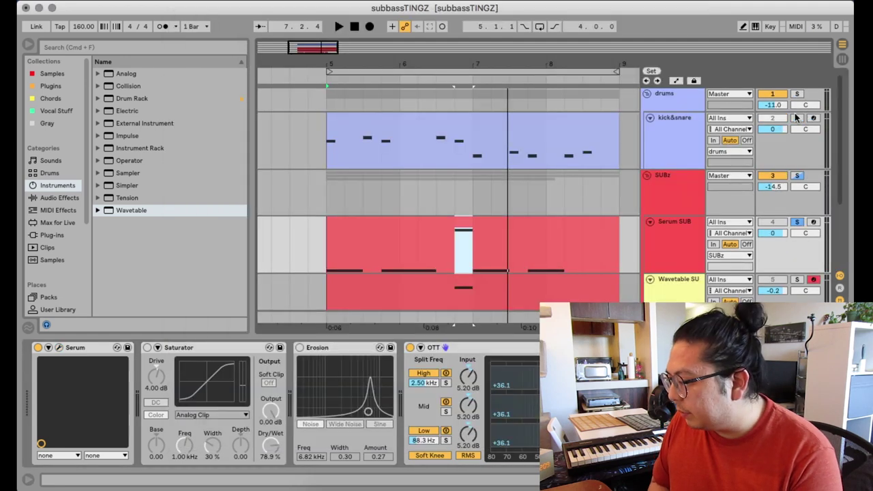
{"action": "scroll", "coordinate": [765, 199], "scroll_direction": "down", "scroll_amount": 3}
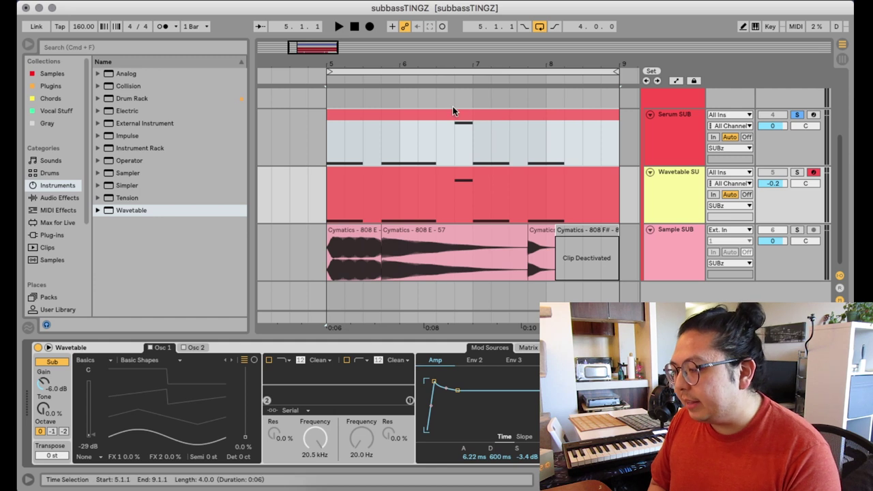
Solo the Wavetable SUB track and play it back.
{"action": "scroll", "coordinate": [450, 182], "scroll_direction": "right", "scroll_amount": 3}
{"action": "left_click", "coordinate": [796, 172]}
{"action": "key", "text": "space"}
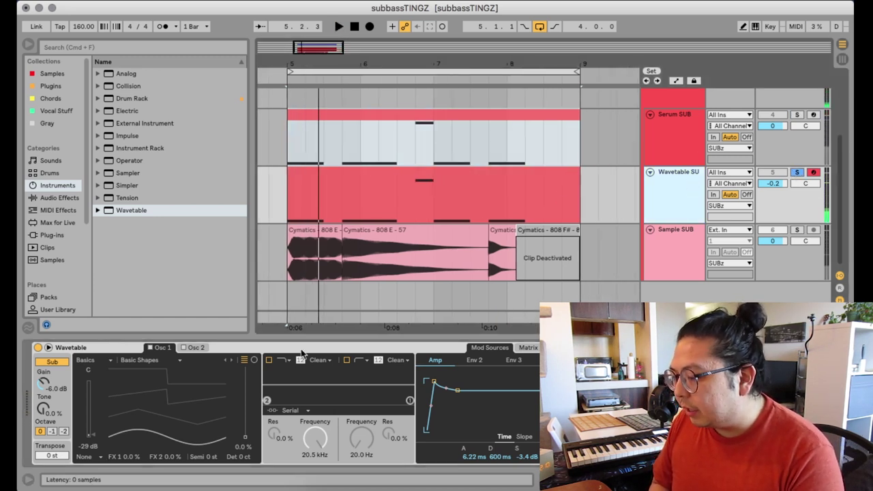
{"action": "scroll", "coordinate": [279, 399], "scroll_direction": "right", "scroll_amount": 3}
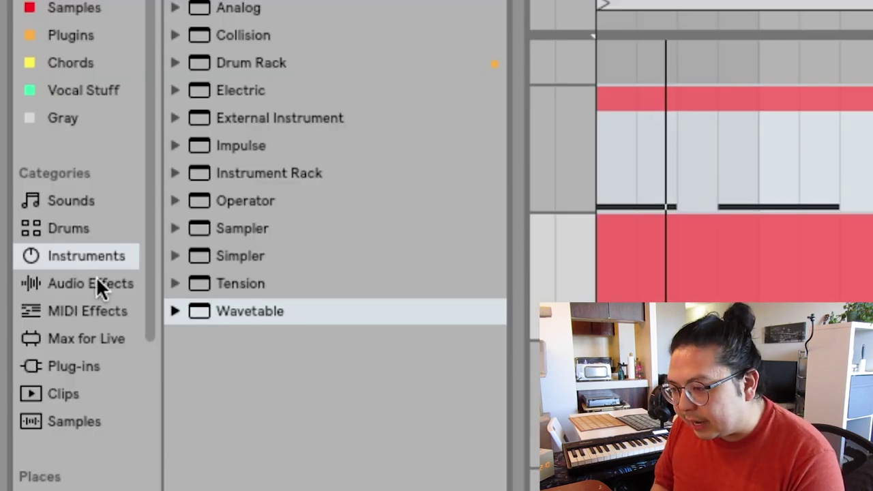
Pick Dynamic Tube from the Audio Effects browser.
{"action": "left_click", "coordinate": [80, 283]}
{"action": "scroll", "coordinate": [320, 68], "scroll_direction": "down", "scroll_amount": 8}
{"action": "scroll", "coordinate": [320, 69], "scroll_direction": "up", "scroll_amount": 5}
{"action": "scroll", "coordinate": [273, 171], "scroll_direction": "up", "scroll_amount": 7}
{"action": "left_click", "coordinate": [232, 283]}
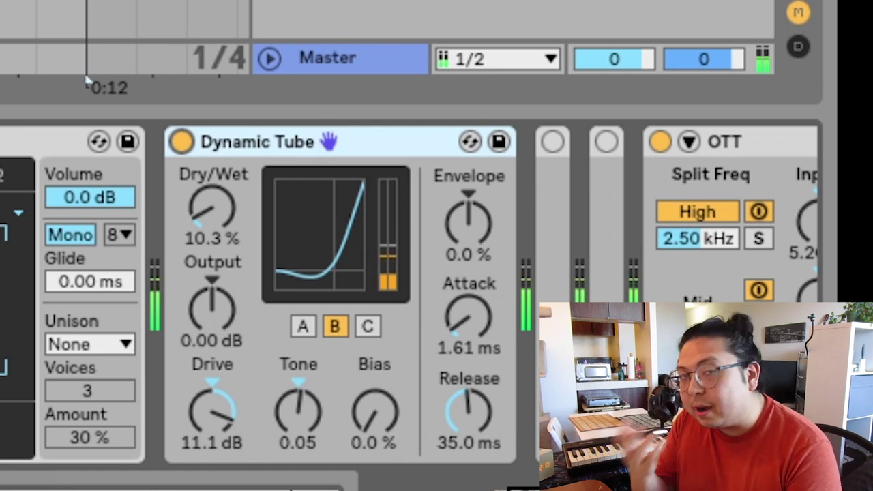
Unfold the Saturator and Erosion devices and switch Erosion on in the sub's chain.
{"action": "scroll", "coordinate": [87, 82], "scroll_direction": "right", "scroll_amount": 5}
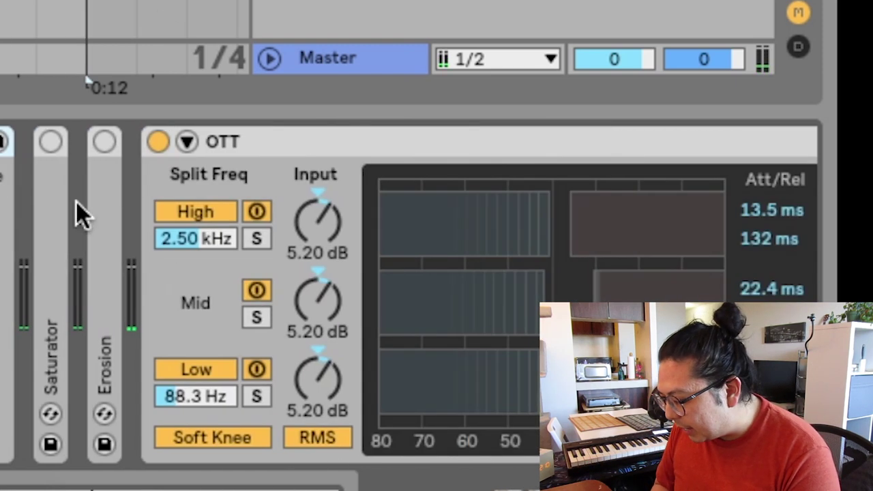
{"action": "double_click", "coordinate": [35, 220]}
{"action": "double_click", "coordinate": [472, 223]}
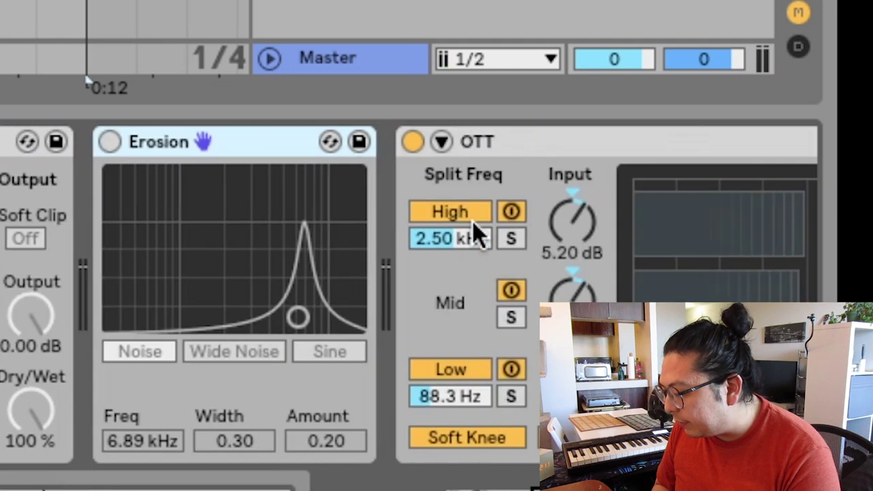
{"action": "left_click", "coordinate": [109, 142]}
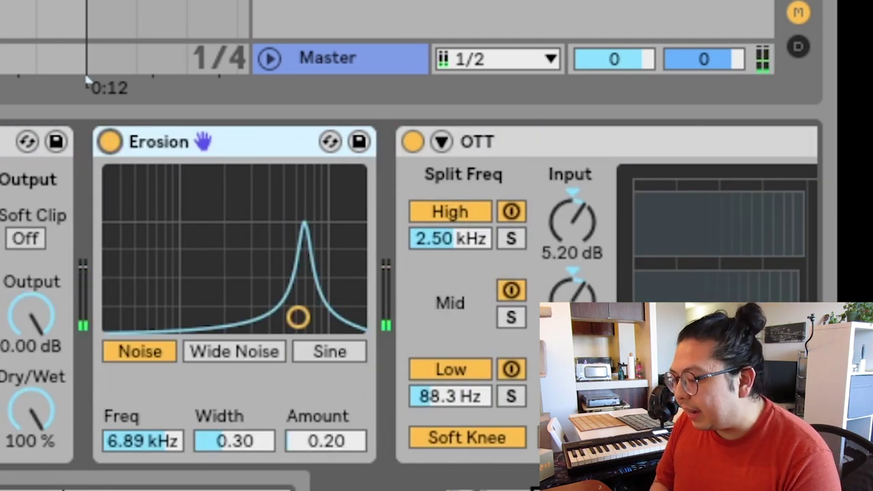
{"action": "scroll", "coordinate": [88, 82], "scroll_direction": "right", "scroll_amount": 3}
{"action": "scroll", "coordinate": [87, 82], "scroll_direction": "right", "scroll_amount": 2}
{"action": "scroll", "coordinate": [87, 82], "scroll_direction": "left", "scroll_amount": 3}
{"action": "scroll", "coordinate": [321, 302], "scroll_direction": "right", "scroll_amount": 4}
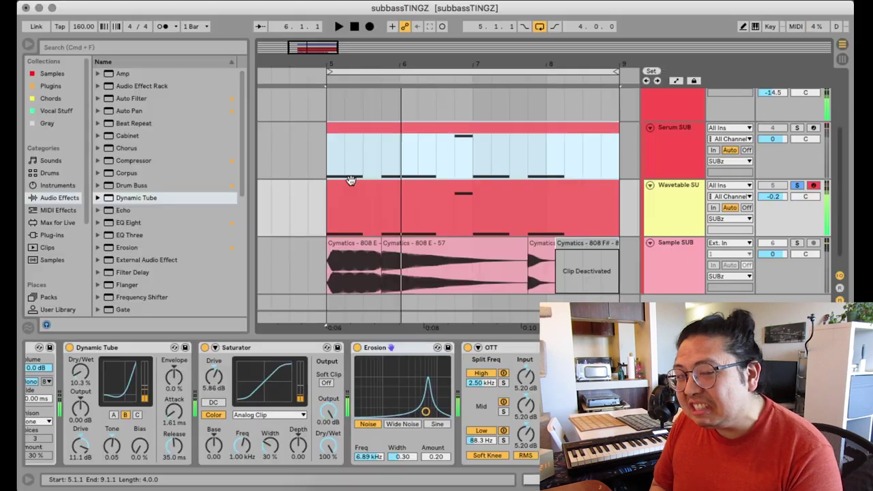
{"action": "scroll", "coordinate": [349, 180], "scroll_direction": "left", "scroll_amount": 2}
{"action": "scroll", "coordinate": [353, 179], "scroll_direction": "up", "scroll_amount": 3}
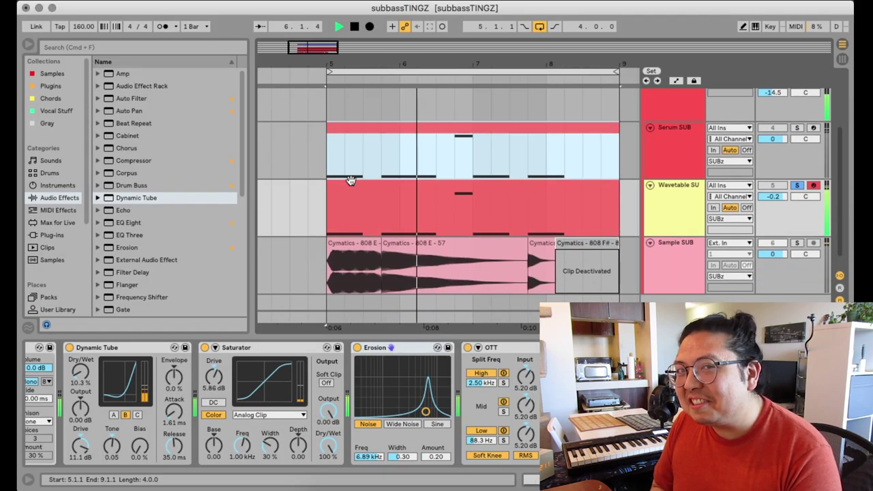
{"action": "scroll", "coordinate": [540, 164], "scroll_direction": "down", "scroll_amount": 4}
{"action": "scroll", "coordinate": [540, 164], "scroll_direction": "right", "scroll_amount": 2}
{"action": "scroll", "coordinate": [540, 164], "scroll_direction": "up", "scroll_amount": 1}
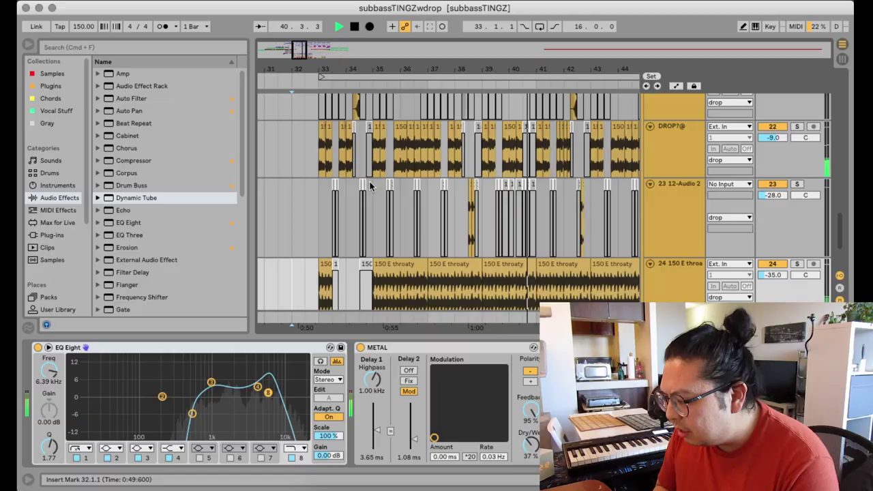
Show the Wavetable SUB's amp envelope (2.19 ms attack, -3.3 dB sustain), then select kick&snare.
{"action": "scroll", "coordinate": [371, 187], "scroll_direction": "down", "scroll_amount": 3}
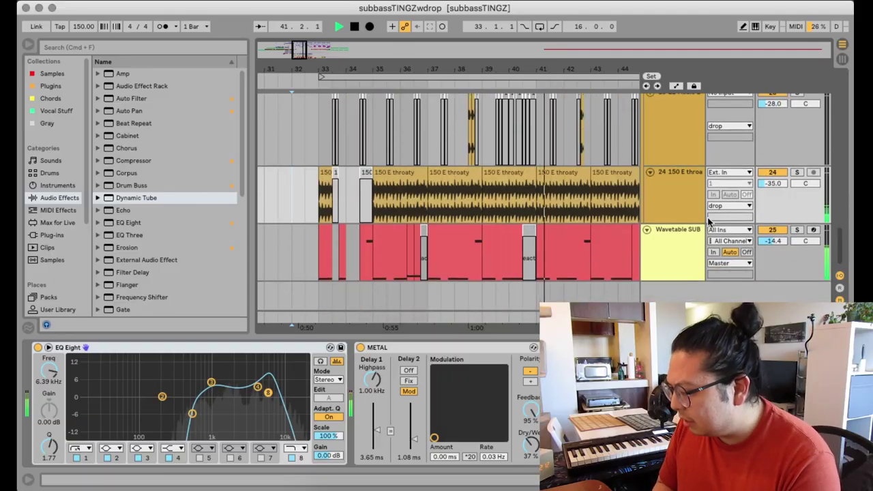
{"action": "left_click", "coordinate": [681, 230]}
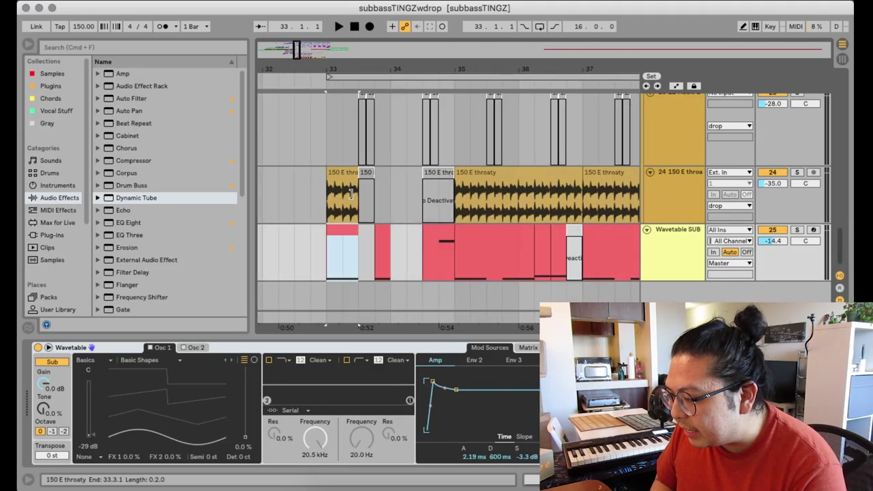
{"action": "scroll", "coordinate": [593, 203], "scroll_direction": "up", "scroll_amount": 15}
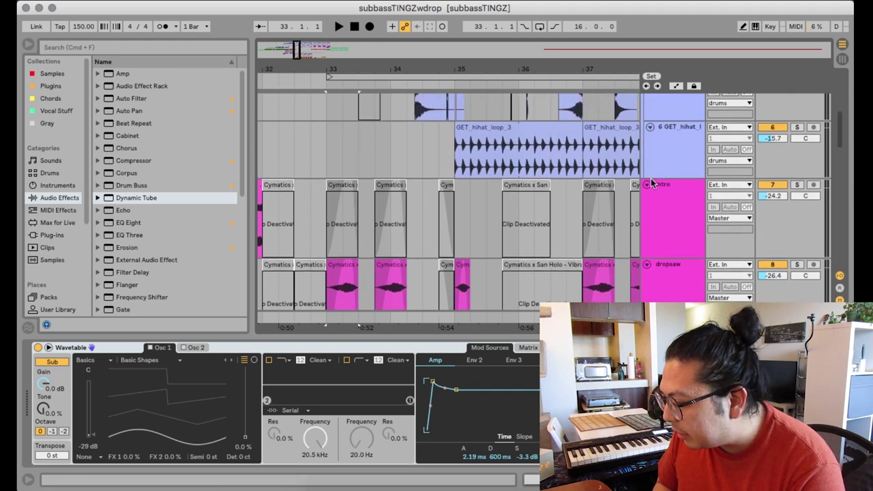
{"action": "scroll", "coordinate": [653, 184], "scroll_direction": "up", "scroll_amount": 5}
{"action": "left_click", "coordinate": [682, 158]}
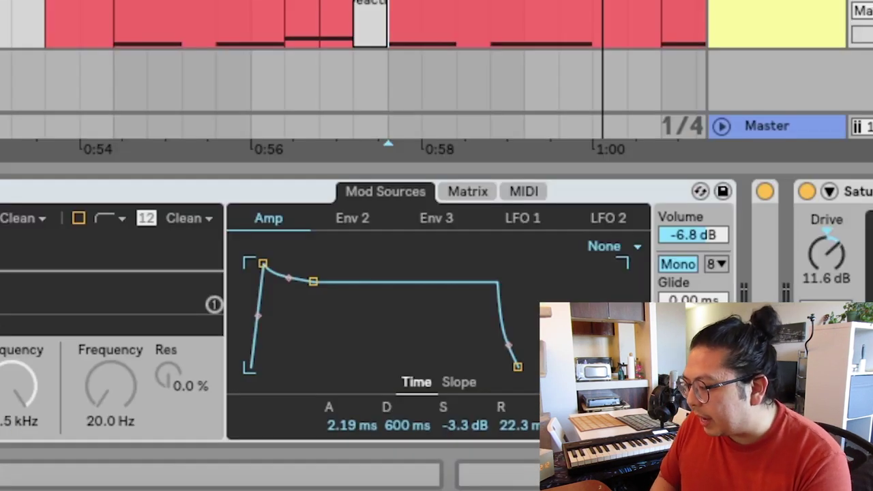
Confirm the sub's Compressor sidechain source is kick&snare, leaving it unchanged.
{"action": "scroll", "coordinate": [571, 279], "scroll_direction": "down", "scroll_amount": 10}
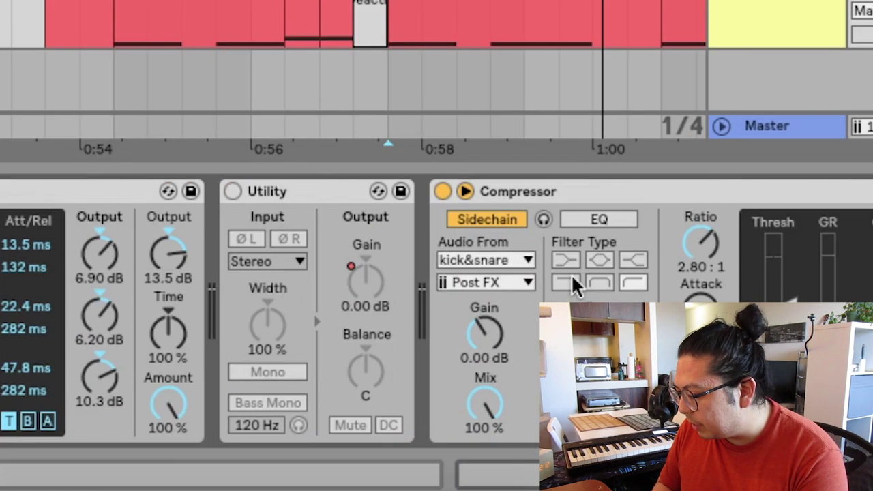
{"action": "left_click", "coordinate": [515, 190]}
{"action": "left_click", "coordinate": [490, 260]}
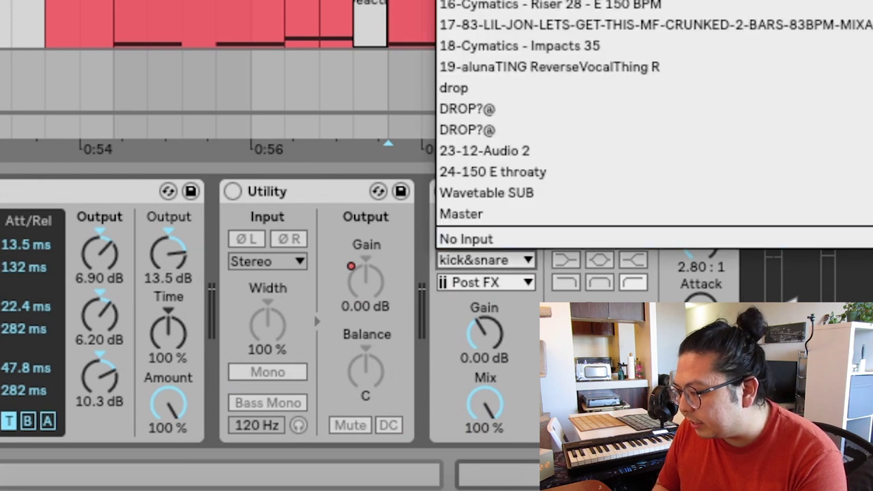
{"action": "key", "text": "Escape"}
Play bars 37 to 39 of the Wavetable SUB clip.
{"action": "left_click", "coordinate": [104, 7]}
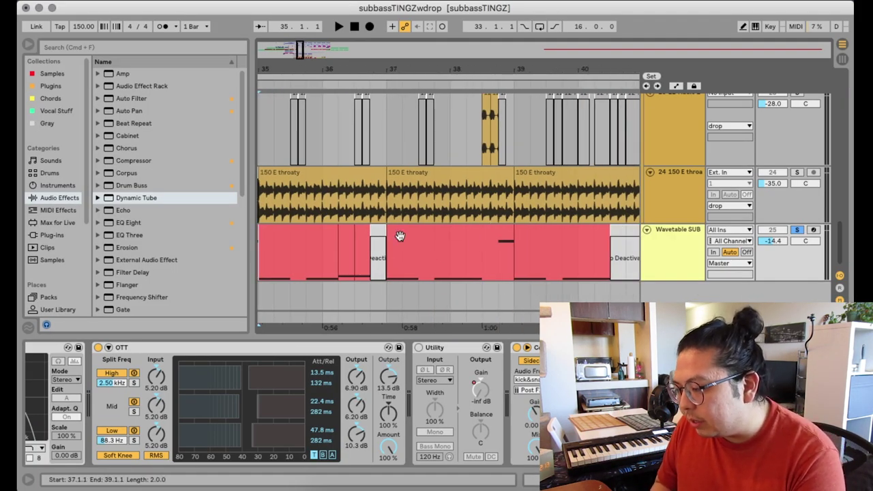
{"action": "left_click", "coordinate": [399, 236]}
{"action": "key", "text": "space"}
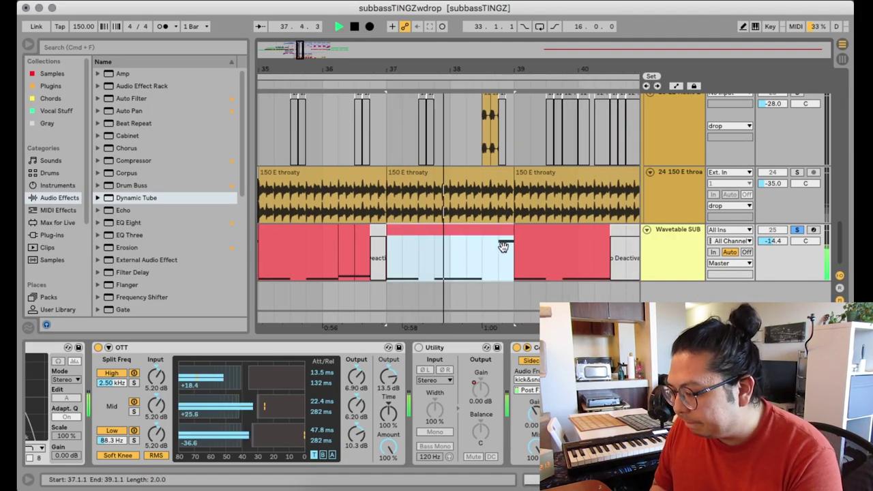
{"action": "key", "text": "space"}
Select the beat from 38.4.1 to 39.1.1 on Wavetable SUB and audition it twice.
{"action": "left_click", "coordinate": [500, 258]}
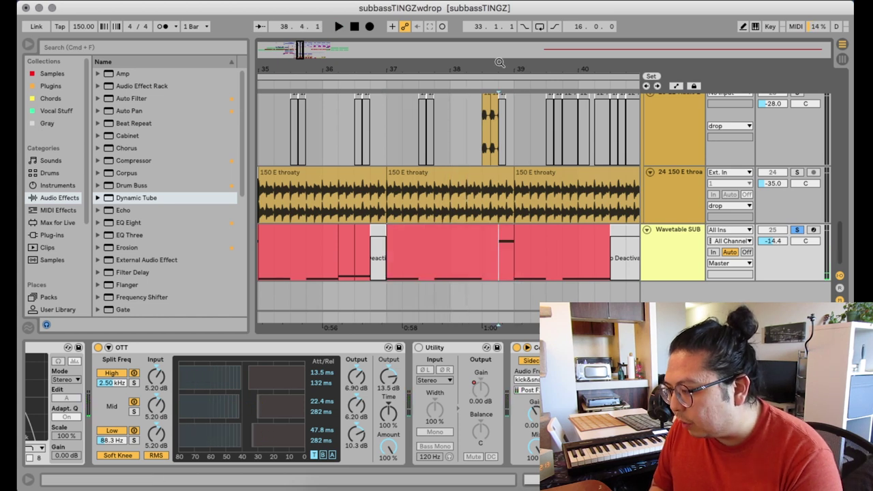
{"action": "key", "text": "plus"}
{"action": "key", "text": "plus"}
{"action": "key", "text": "shift+Right"}
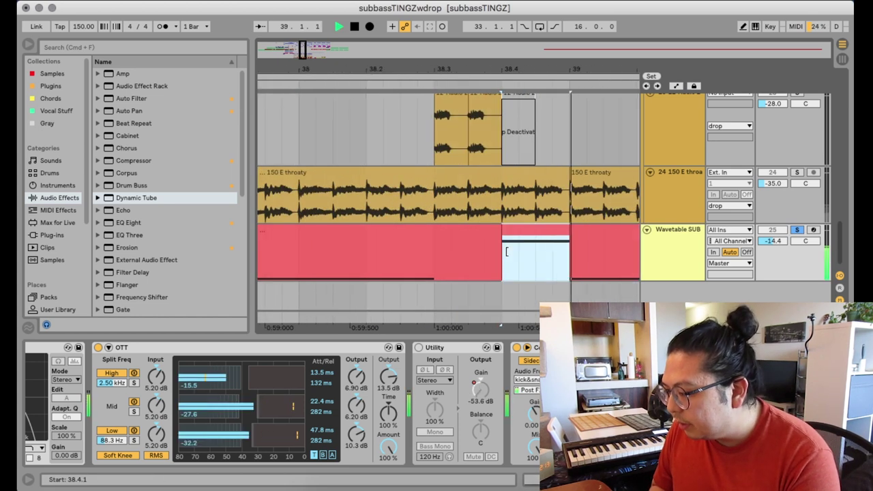
{"action": "key", "text": "space"}
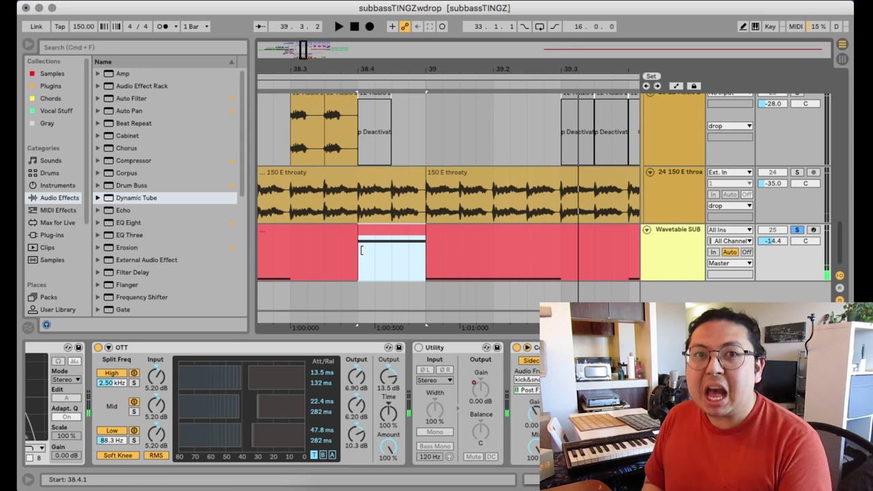
{"action": "key", "text": "space"}
{"action": "key", "text": "space"}
{"action": "key", "text": "space"}
{"action": "scroll", "coordinate": [565, 129], "scroll_direction": "down", "scroll_amount": 5}
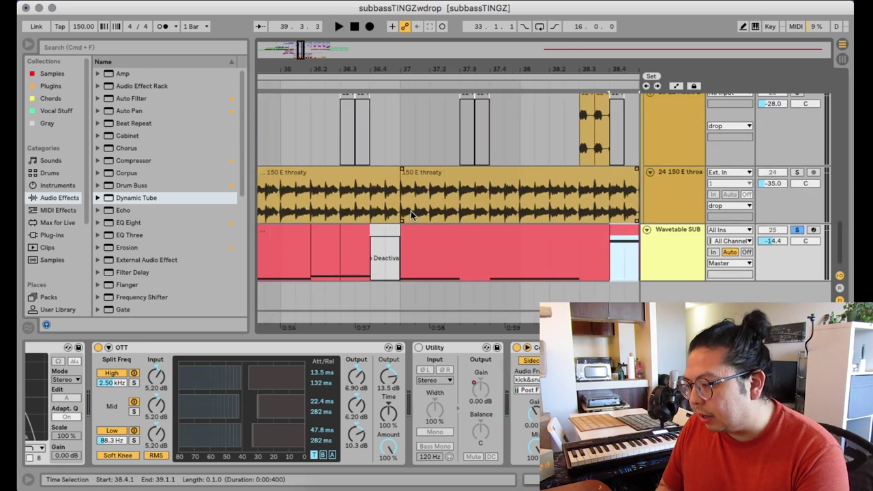
{"action": "scroll", "coordinate": [411, 211], "scroll_direction": "left", "scroll_amount": 2}
Check the Master EQ Eight low-cut band, then enable the sub's Utility and play its gain automation.
{"action": "scroll", "coordinate": [795, 175], "scroll_direction": "up", "scroll_amount": 3}
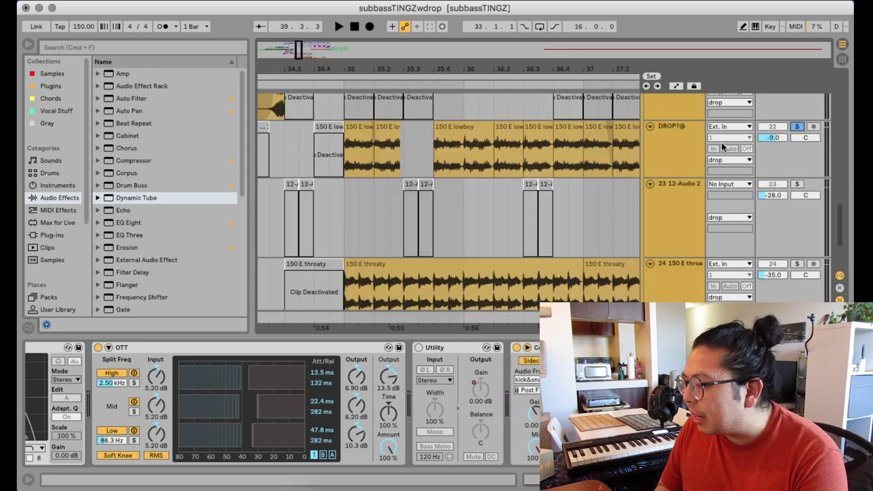
{"action": "left_click", "coordinate": [672, 317]}
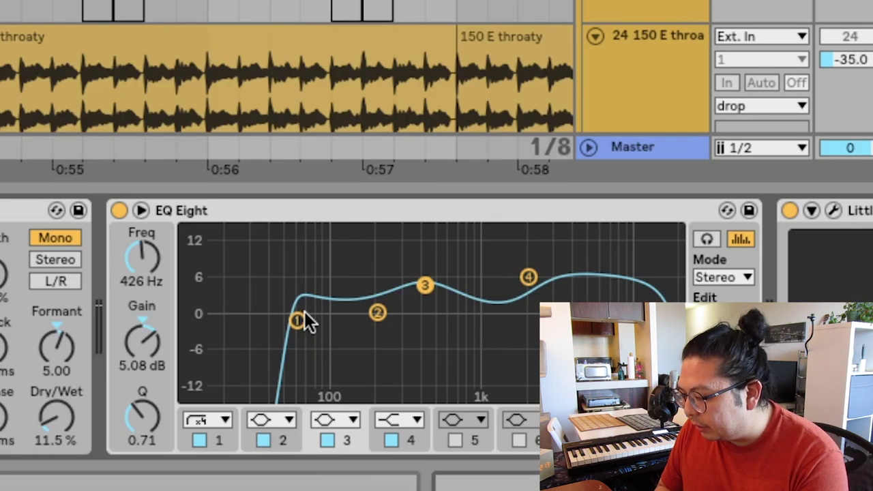
{"action": "left_click", "coordinate": [299, 320]}
{"action": "key", "text": "space"}
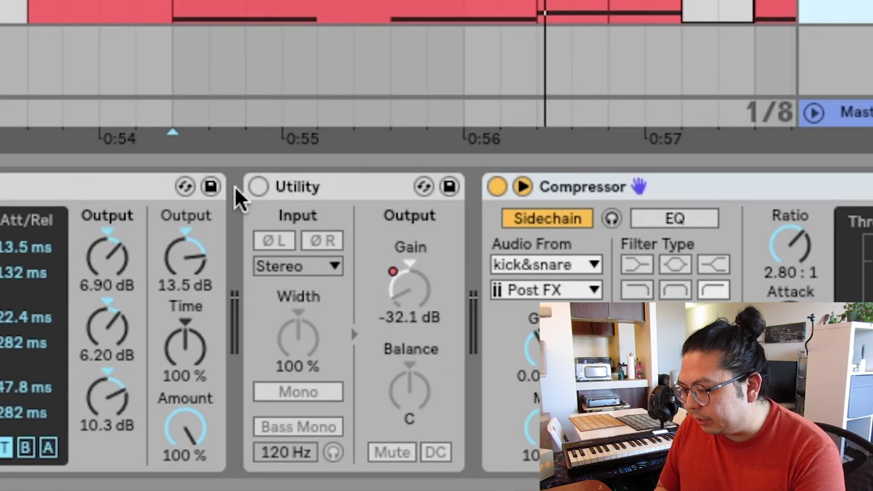
{"action": "left_click", "coordinate": [259, 187]}
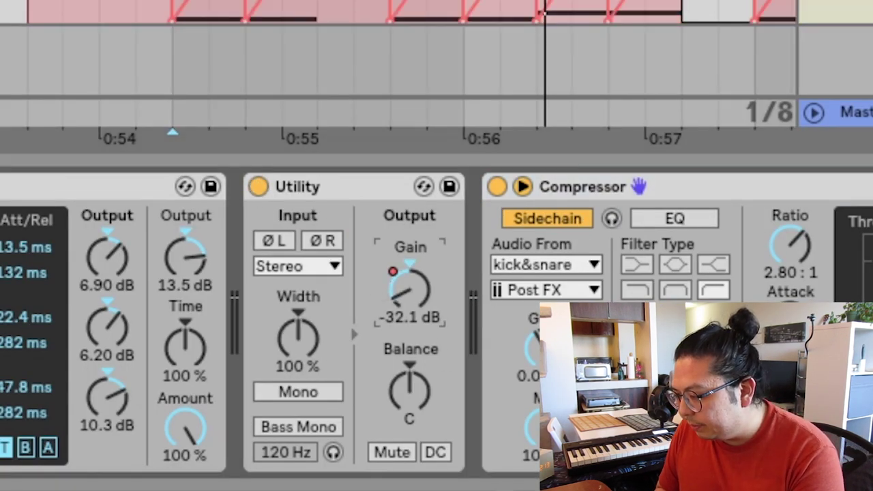
{"action": "key", "text": "space"}
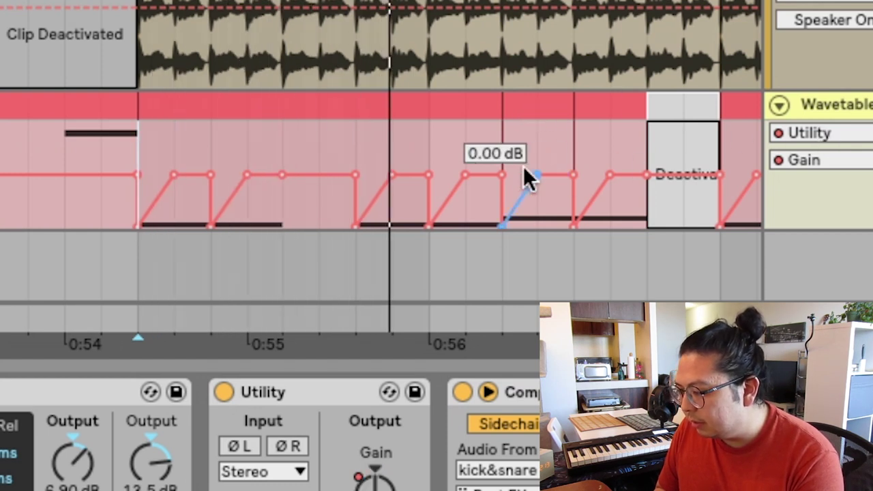